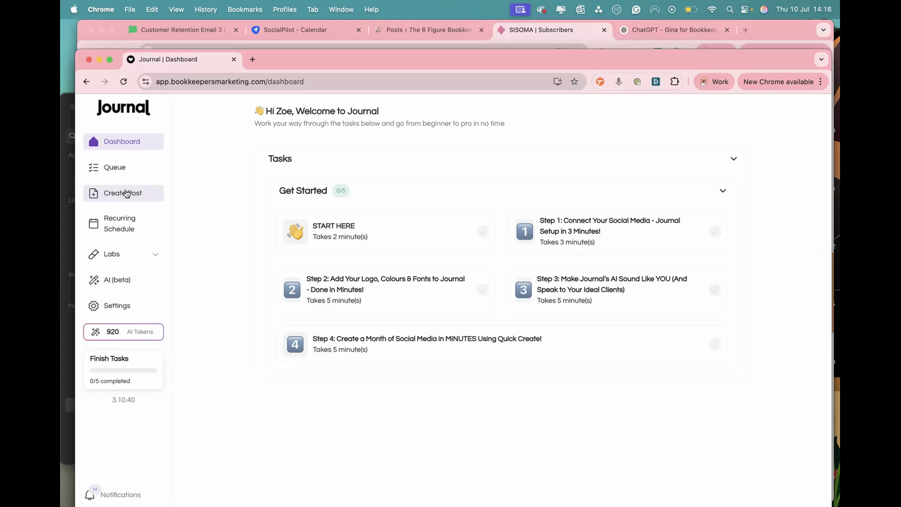
# - Create a new post from scratch and paste in the prepared cash flow forecasting caption that opens with driving in the '90s
pyautogui.click(122, 199)
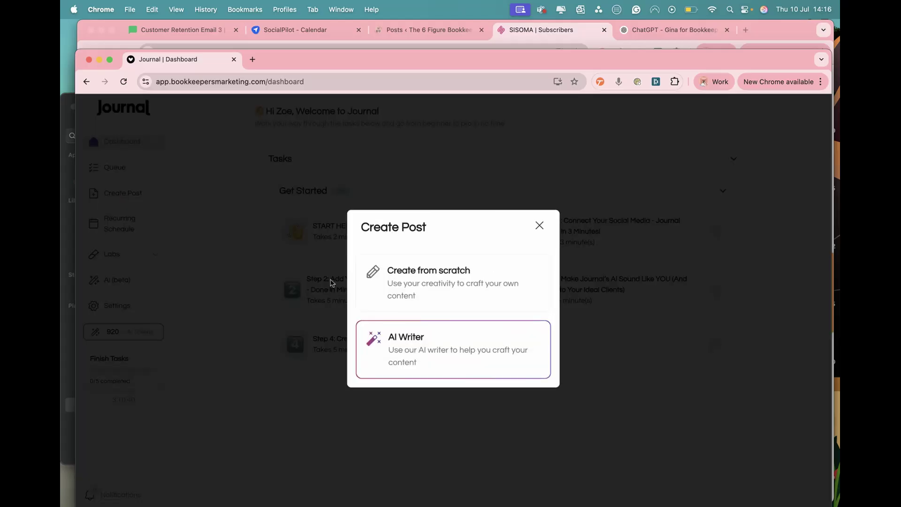
pyautogui.click(423, 288)
pyautogui.doubleClick(698, 55)
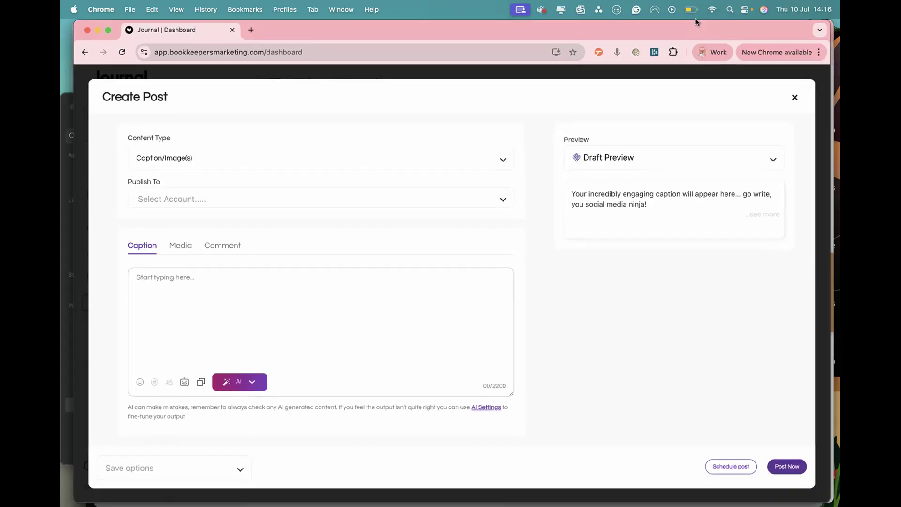
pyautogui.click(206, 284)
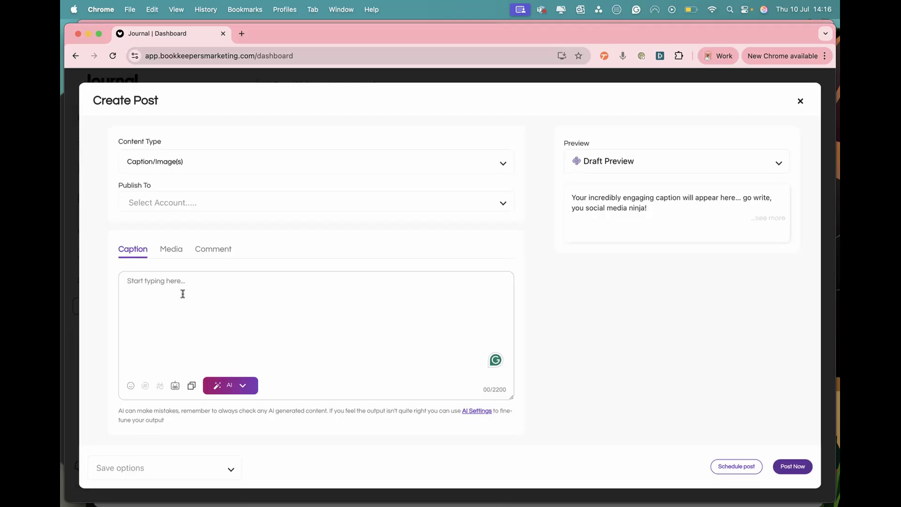
pyautogui.write("Remember driving in the '90s and early 2000s, armed only with a folded paper map and sheer determination?  We'd set off hoping to avoid getting lost, yet often found ourselves parked awkwardly by the roadside, squinting at tiny map details, wishing someone could just tell us exactly where to go.  Running your business without regular cash flow forecasting can feel exactly like that—uncertain, stressful, and sometimes ending up in unexpected places.  Cash flow forecasting is your business's Sat Nav. It helps you:  Clearly see the road ahead and plan effectively.  Avoid unexpected financial roadblocks.  Confidently navigate investments and growth.  Stay organised and proactive with your finances.  Ready to upgrade from business uncertainty to clear, confident financial navigation?")
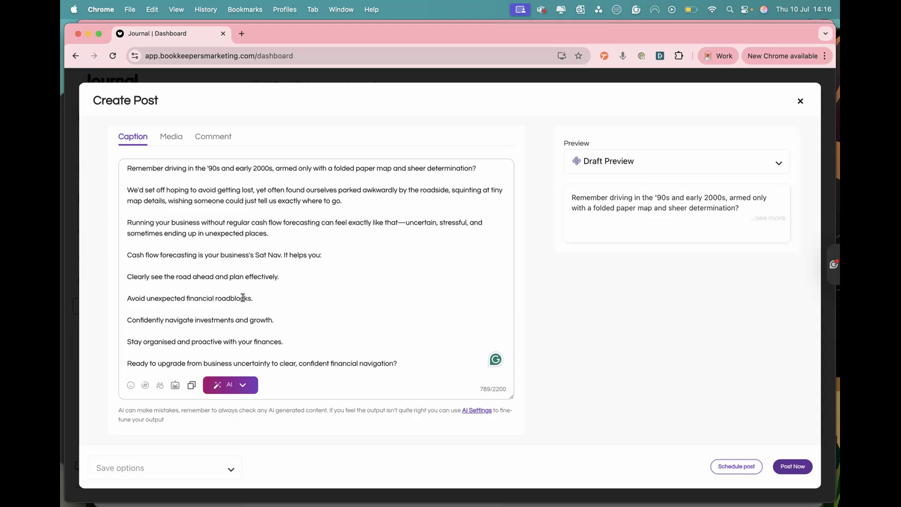
pyautogui.scroll(5, 243, 298)
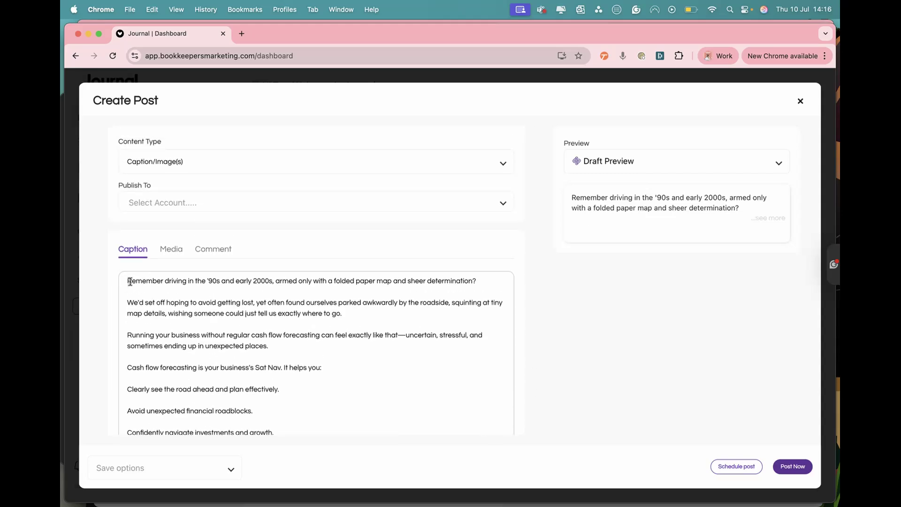
pyautogui.scroll(-5, 181, 333)
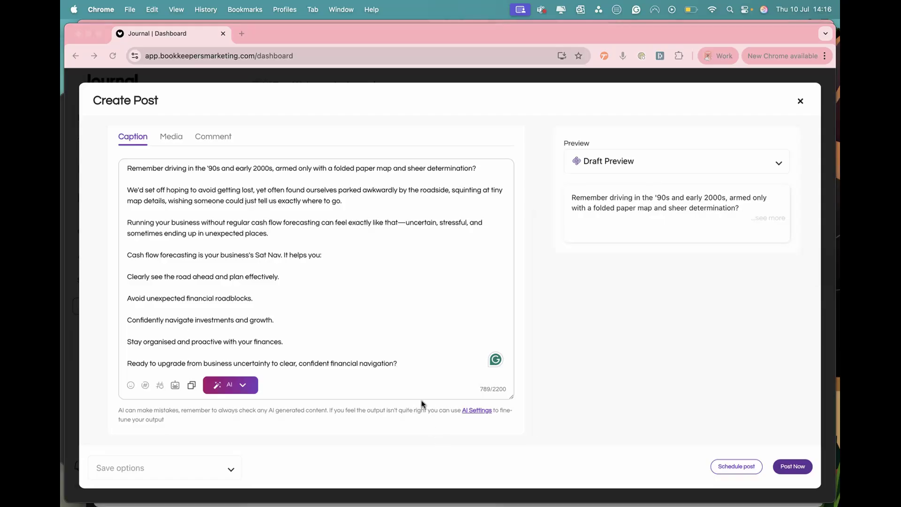
# - Upload IMG_7173.jpeg from the Z Useful folder and add it to the post's media
pyautogui.click(317, 471)
pyautogui.scroll(5, 322, 288)
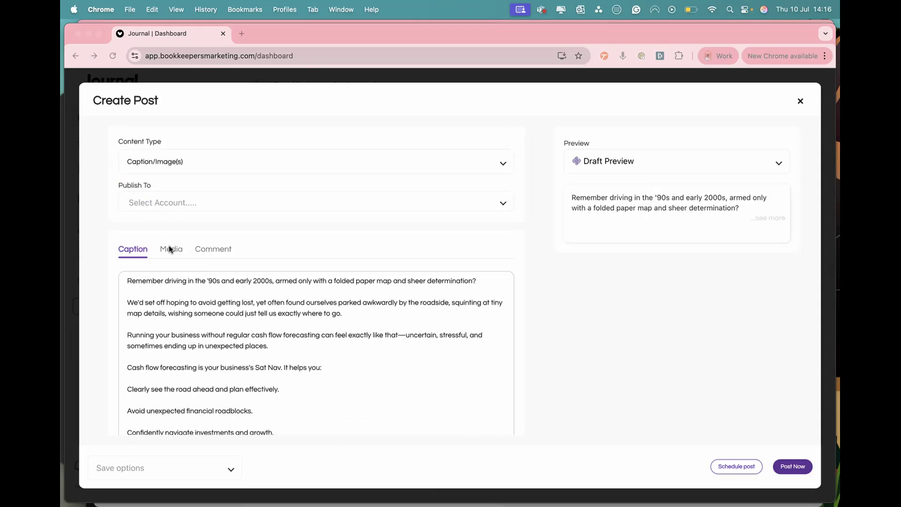
pyautogui.click(169, 247)
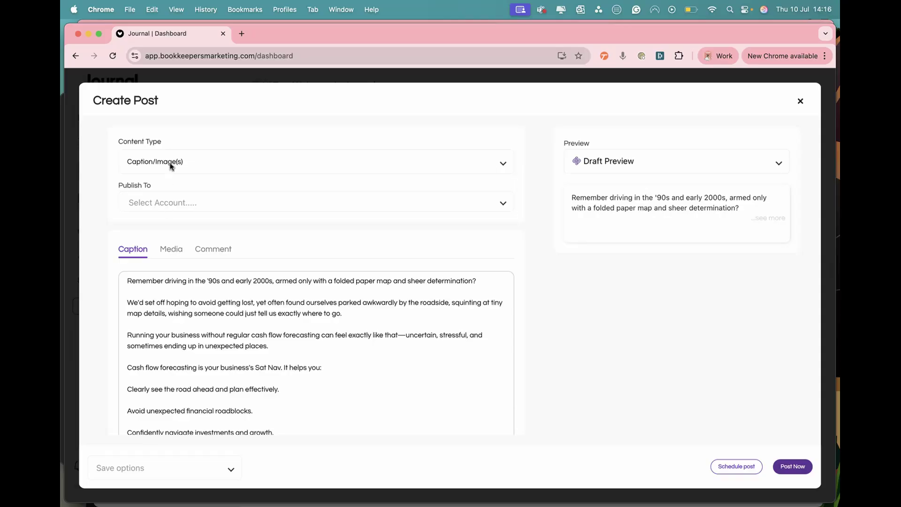
pyautogui.click(176, 257)
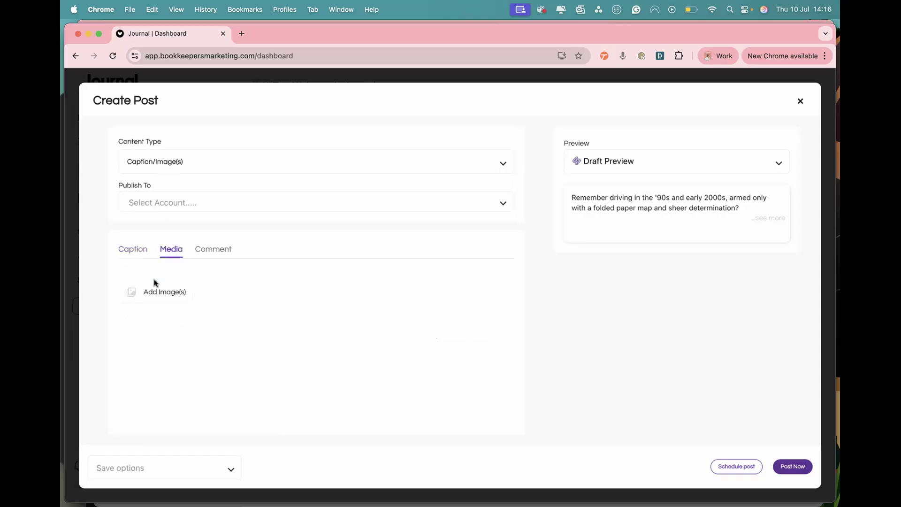
pyautogui.click(149, 294)
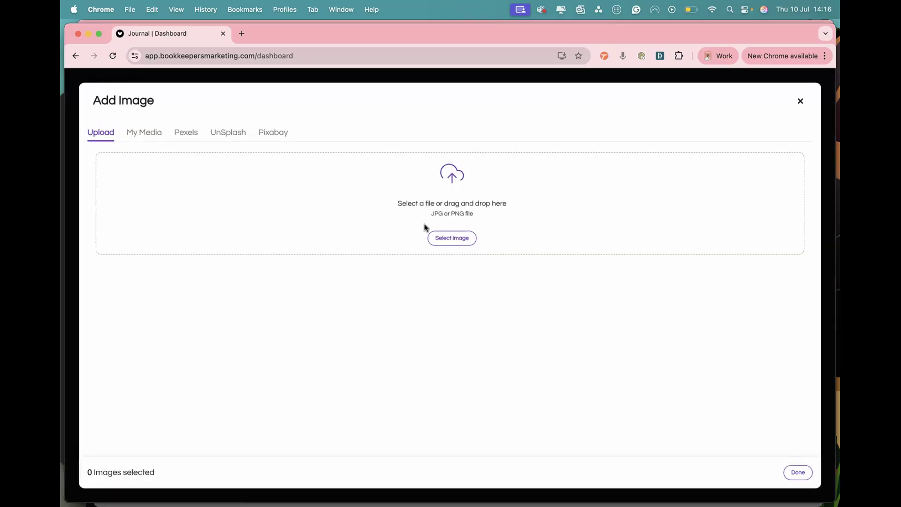
pyautogui.click(453, 238)
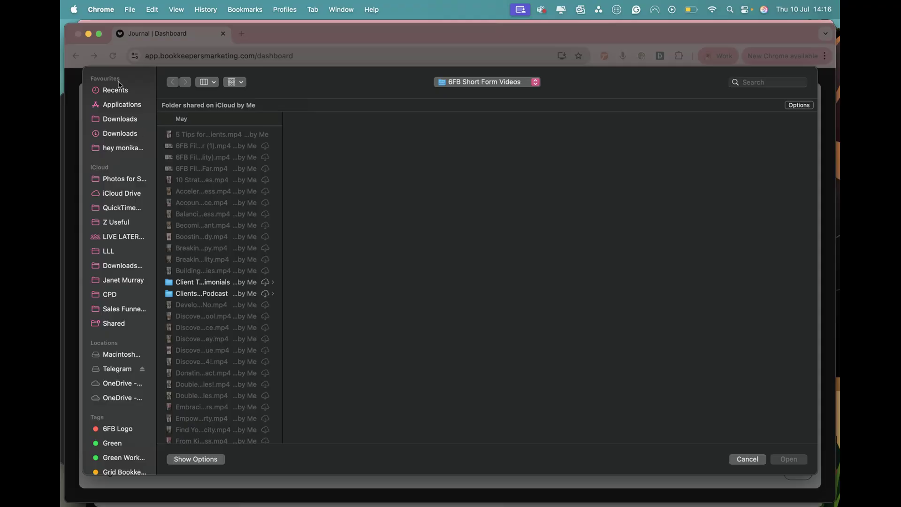
pyautogui.click(114, 220)
pyautogui.click(189, 144)
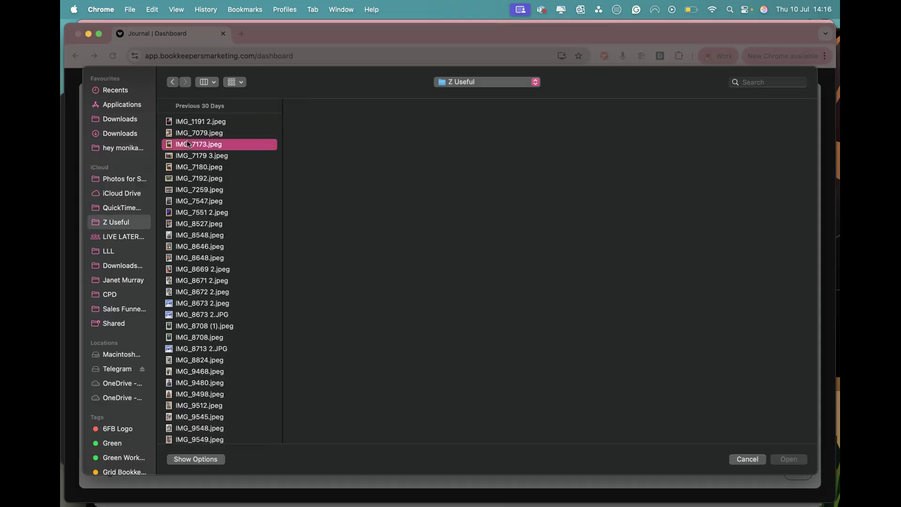
pyautogui.click(793, 461)
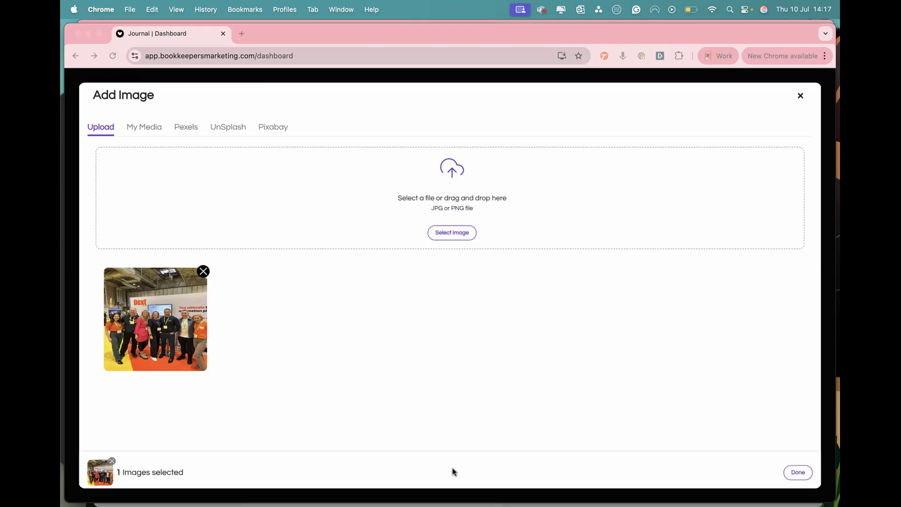
pyautogui.click(796, 471)
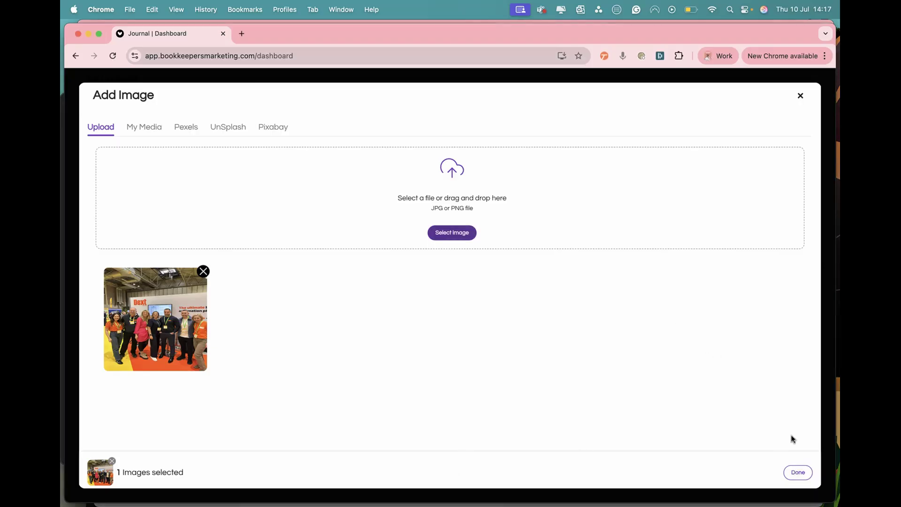
pyautogui.click(798, 473)
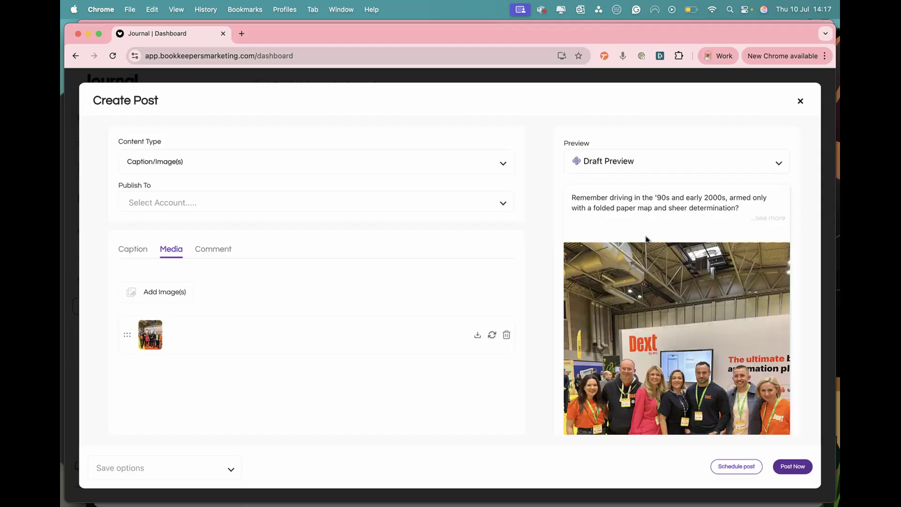
# - Check the expanded draft preview and choose the personal LinkedIn profile as the account to publish to
pyautogui.click(770, 218)
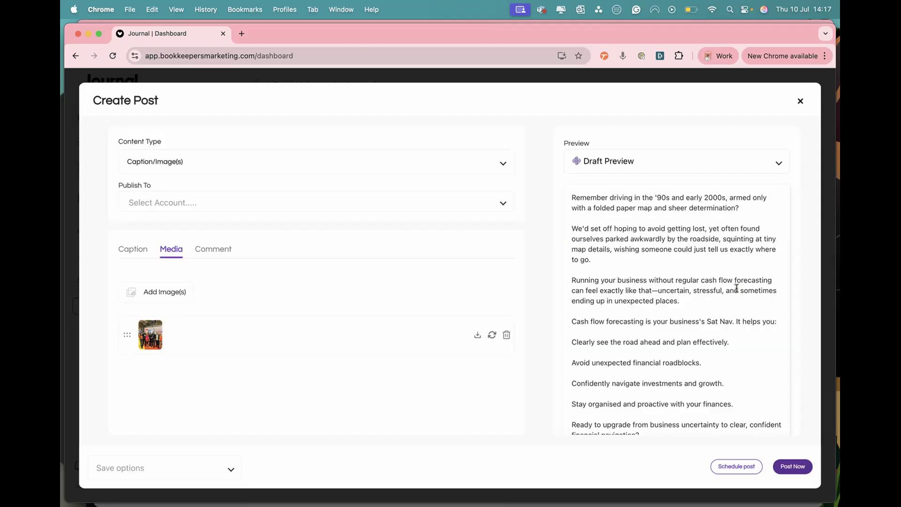
pyautogui.scroll(-5, 737, 284)
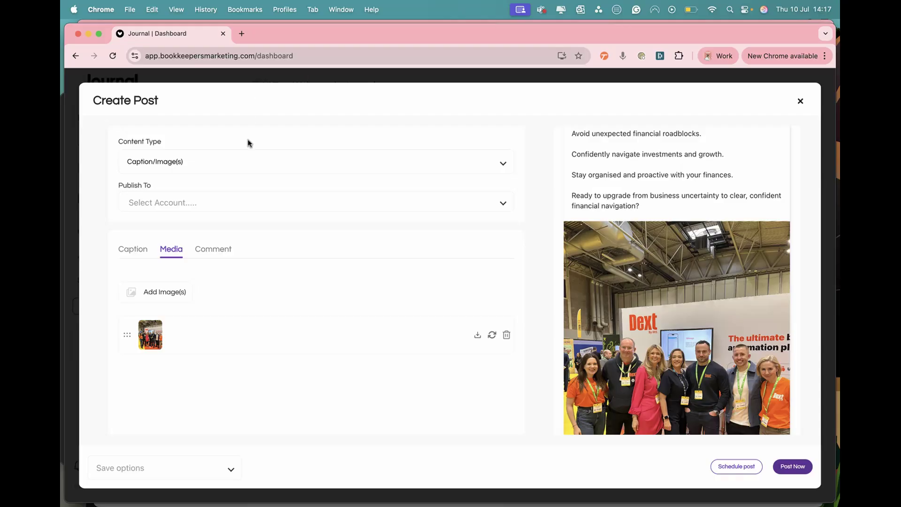
pyautogui.click(217, 208)
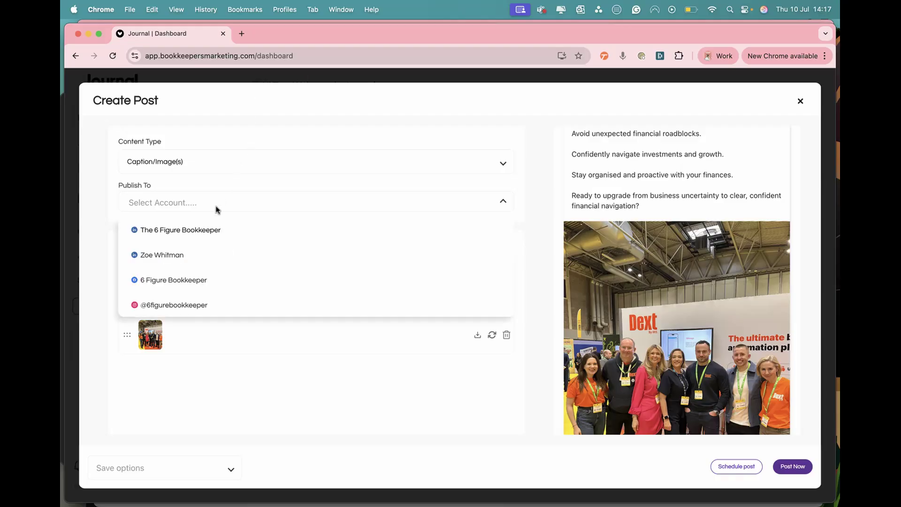
pyautogui.click(176, 256)
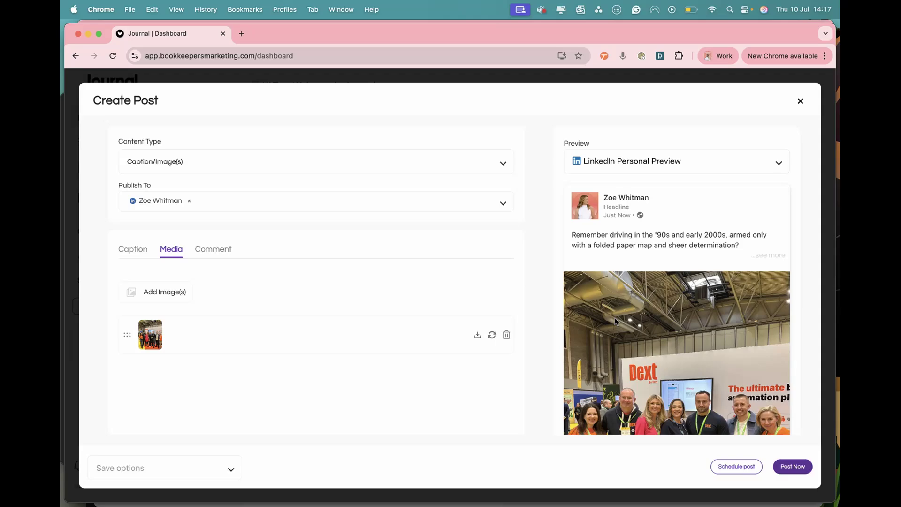
pyautogui.scroll(-2, 673, 241)
pyautogui.scroll(2, 673, 240)
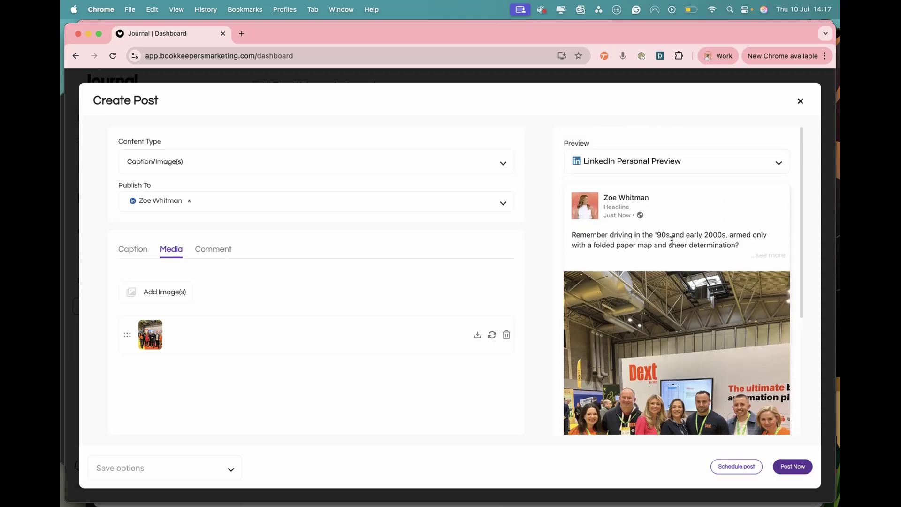
pyautogui.click(286, 169)
pyautogui.click(284, 169)
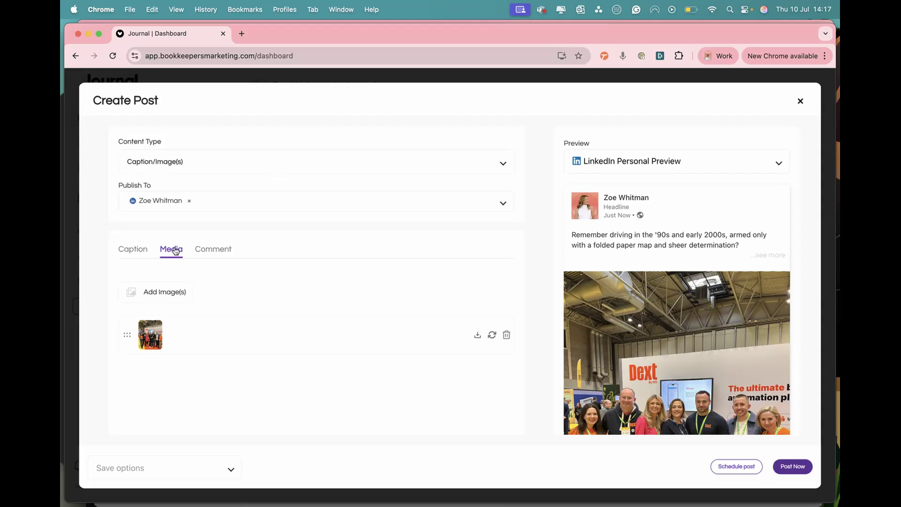
# - Search Unsplash for "car", add the yellow vintage car image to the post and delete the uploaded group photo
pyautogui.click(162, 295)
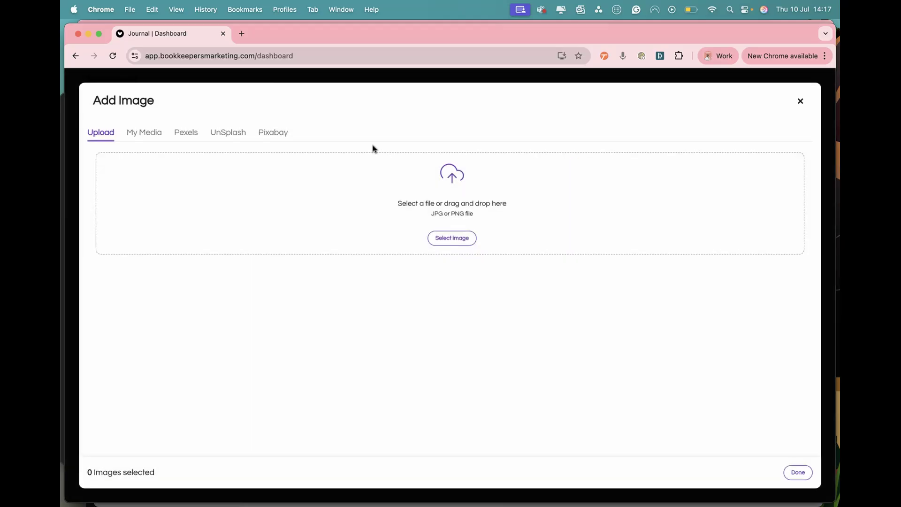
pyautogui.click(222, 136)
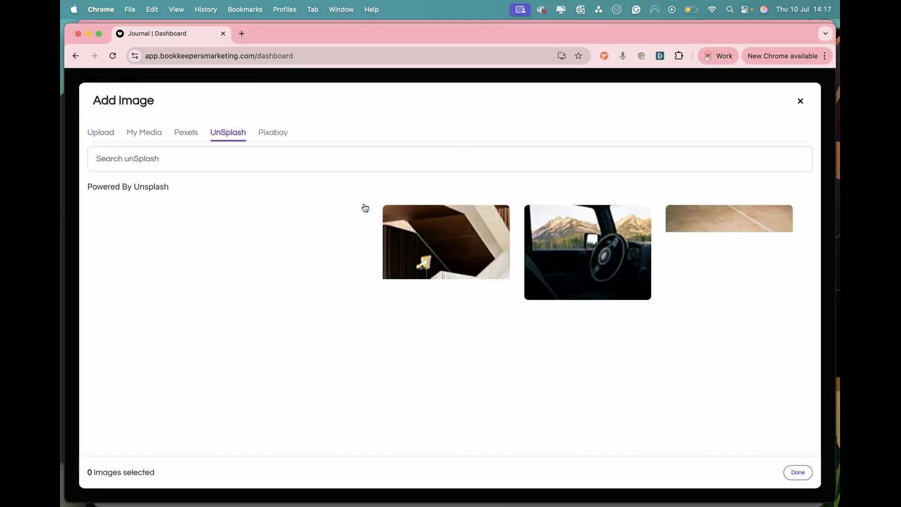
pyautogui.click(289, 157)
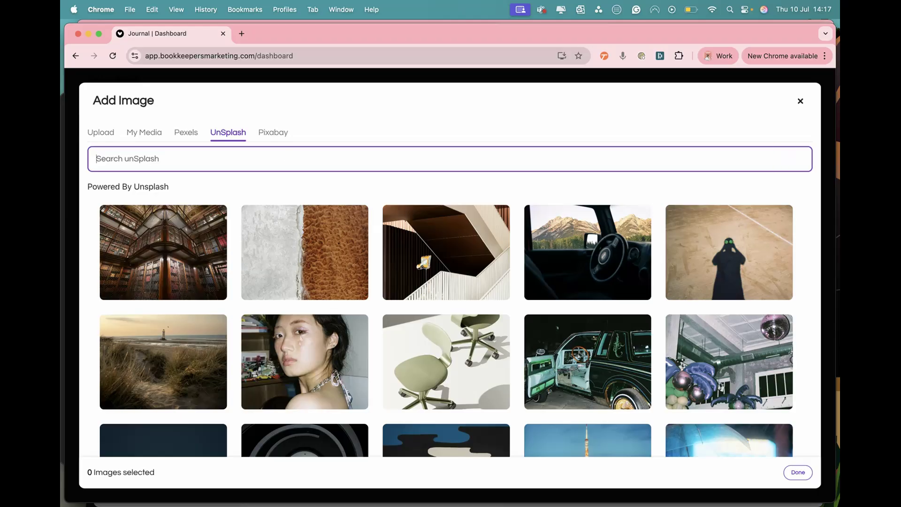
pyautogui.write('cat')
pyautogui.press('Return')
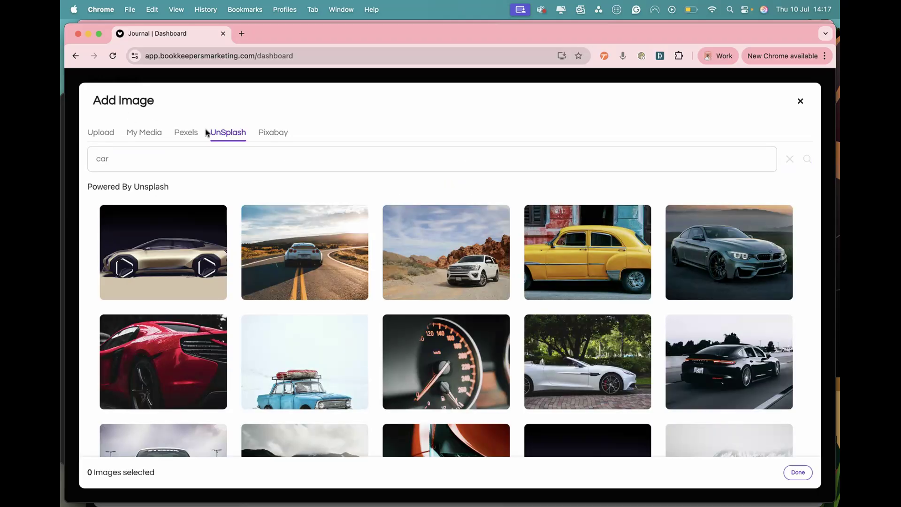
pyautogui.click(556, 246)
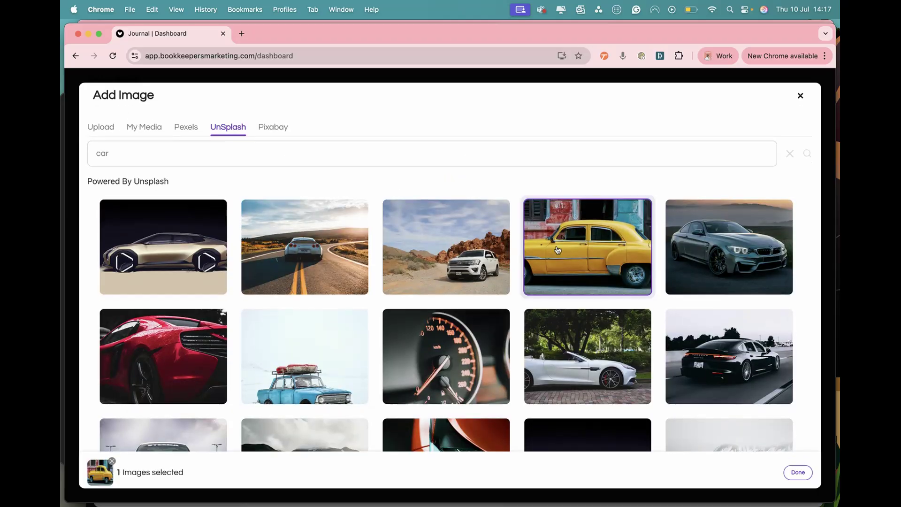
pyautogui.click(798, 472)
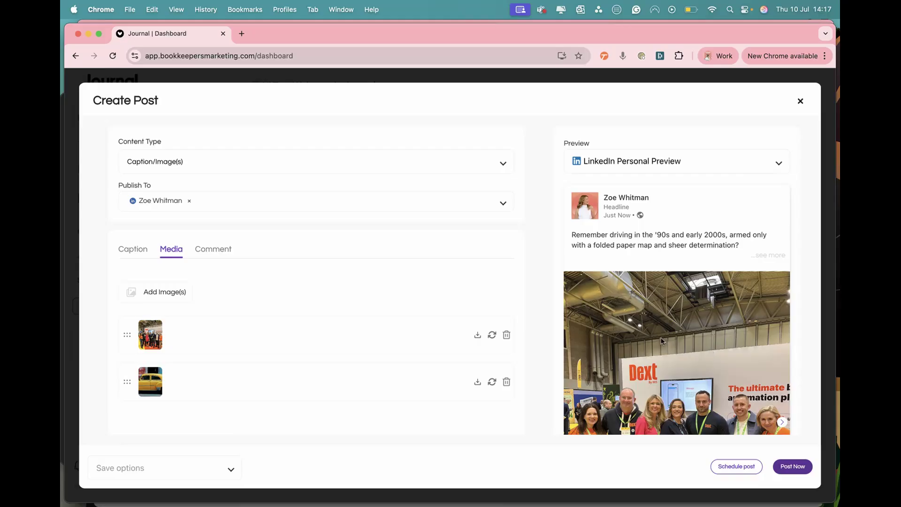
pyautogui.click(506, 335)
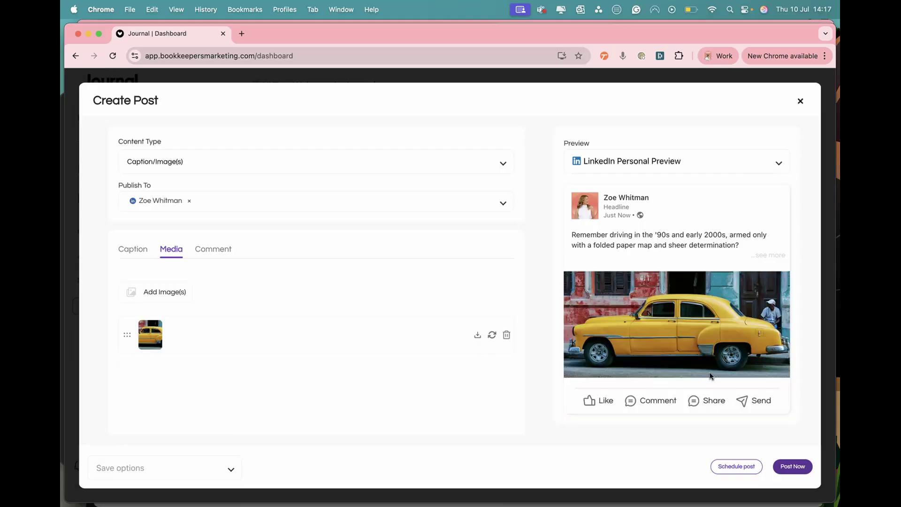
# - Review the full caption in the LinkedIn preview, change the content type to Insight and check the branded design
pyautogui.click(770, 257)
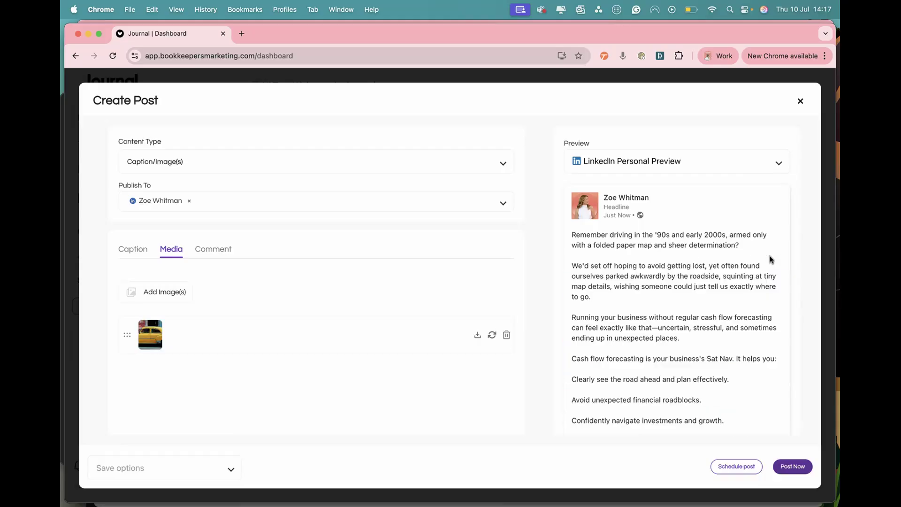
pyautogui.scroll(-5, 770, 259)
pyautogui.scroll(5, 671, 284)
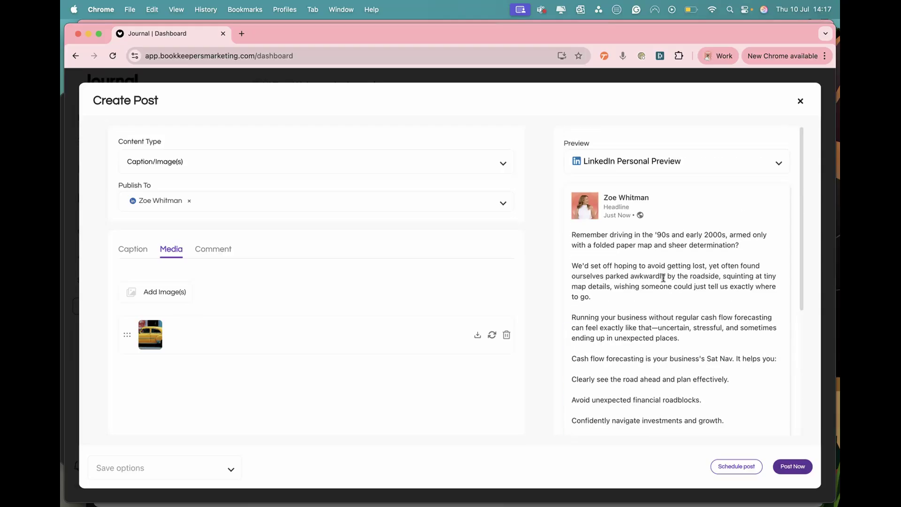
pyautogui.click(179, 163)
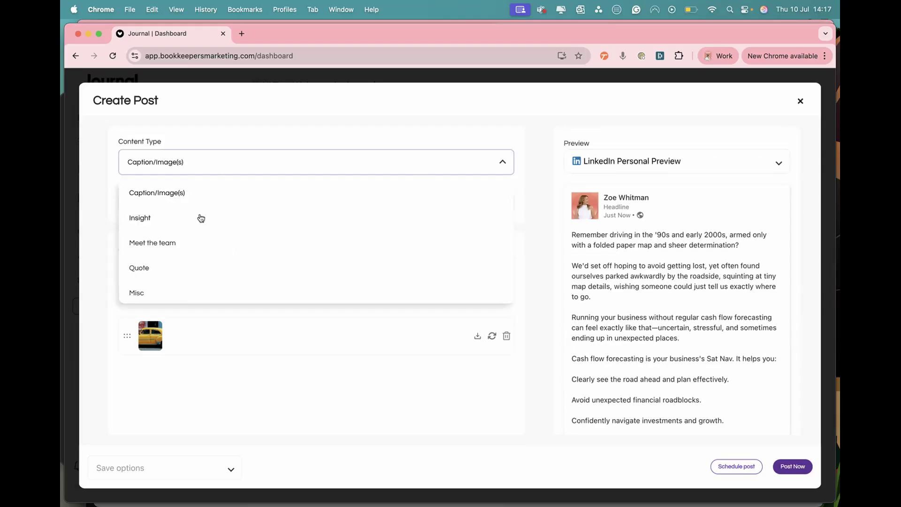
pyautogui.click(160, 220)
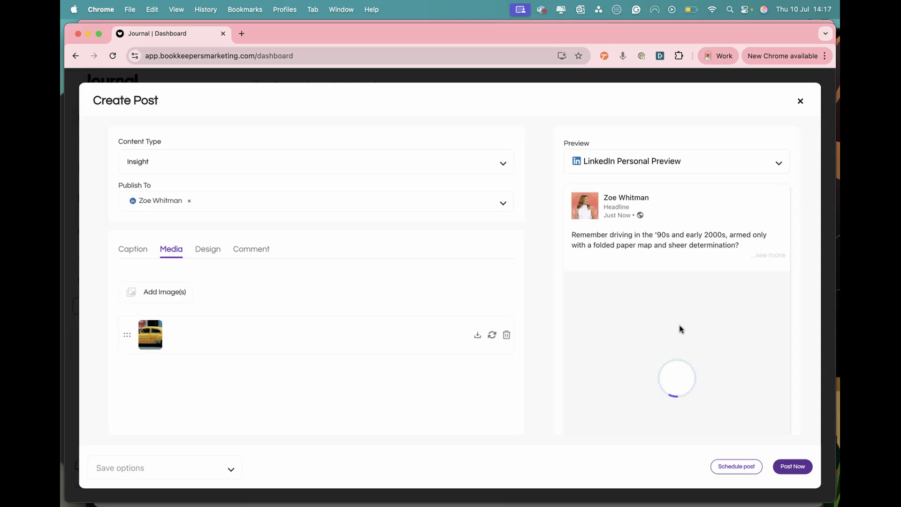
pyautogui.scroll(-3, 682, 330)
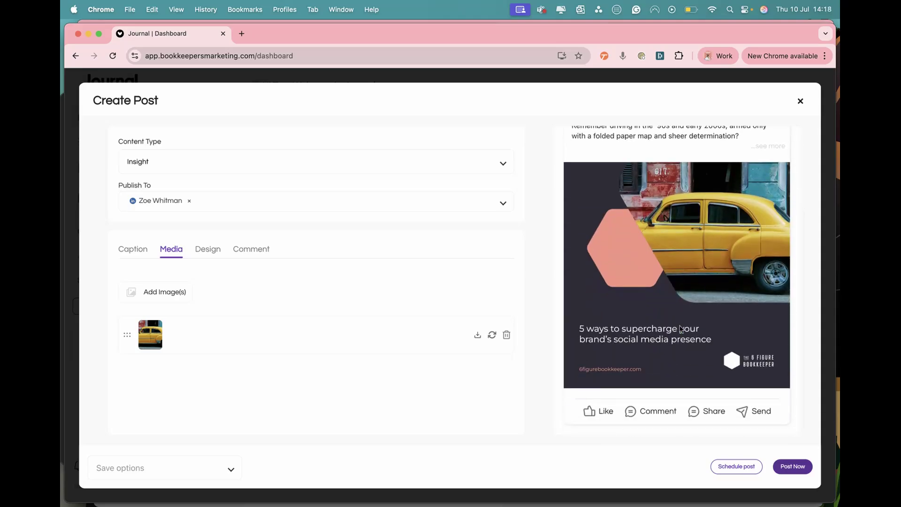
pyautogui.scroll(1, 681, 329)
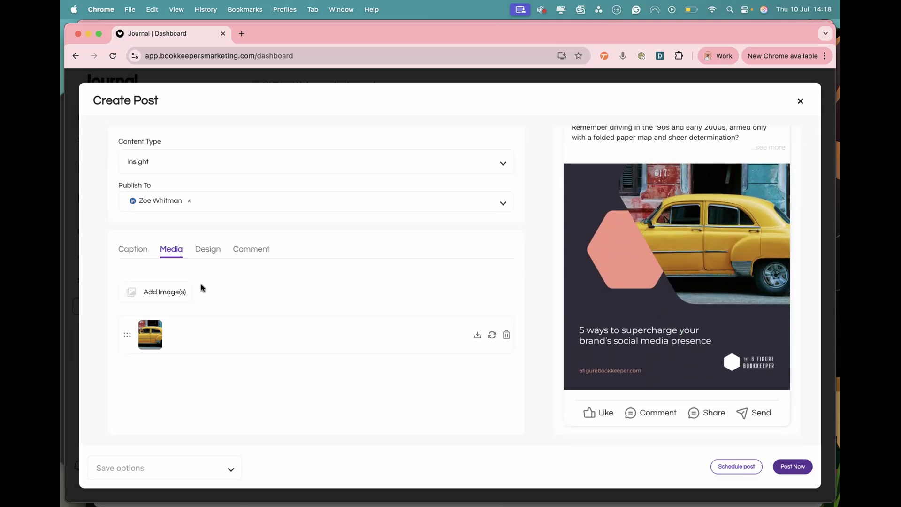
# - Set the design heading to "Not having a cash flow forecast is a bit like driving without a sat nav, here's why."
pyautogui.click(200, 249)
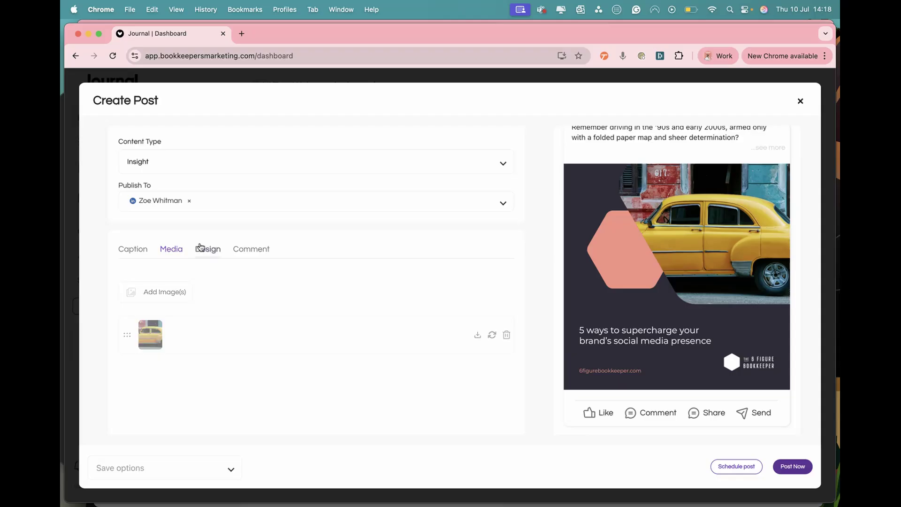
pyautogui.scroll(-1, 163, 362)
pyautogui.click(159, 368)
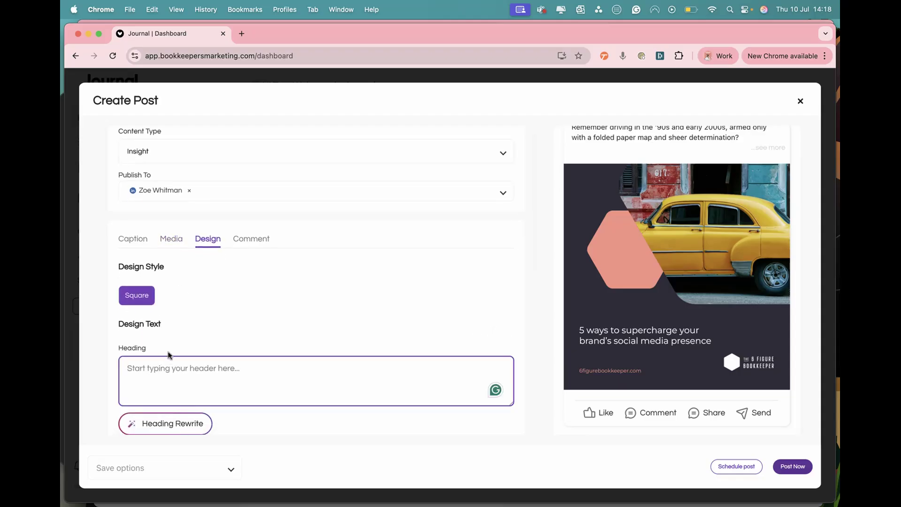
pyautogui.write('Not havein')
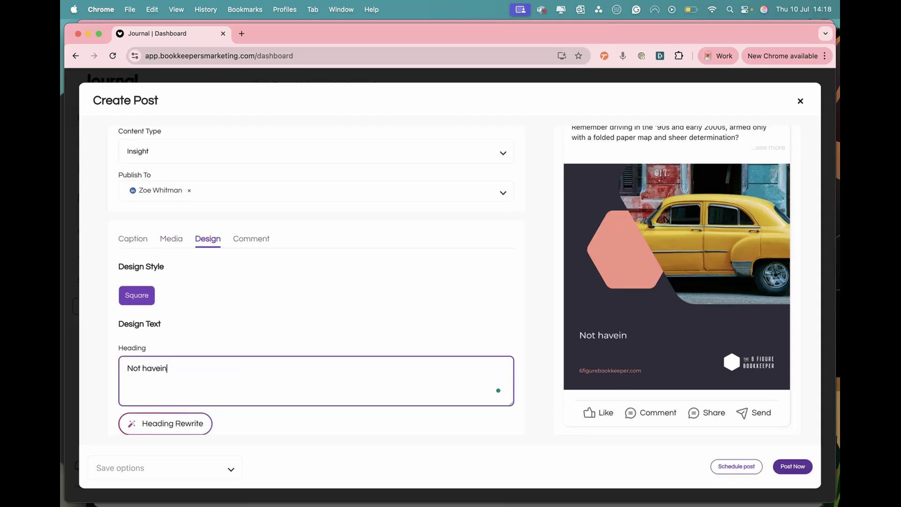
pyautogui.press('BackSpace')
pyautogui.write('ing a cash flor')
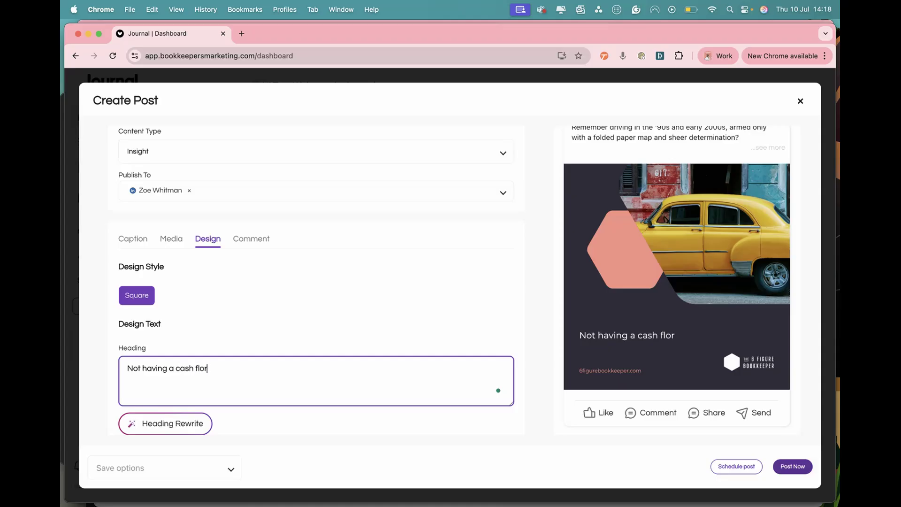
pyautogui.press('BackSpace')
pyautogui.write('w forecast is a bit like d')
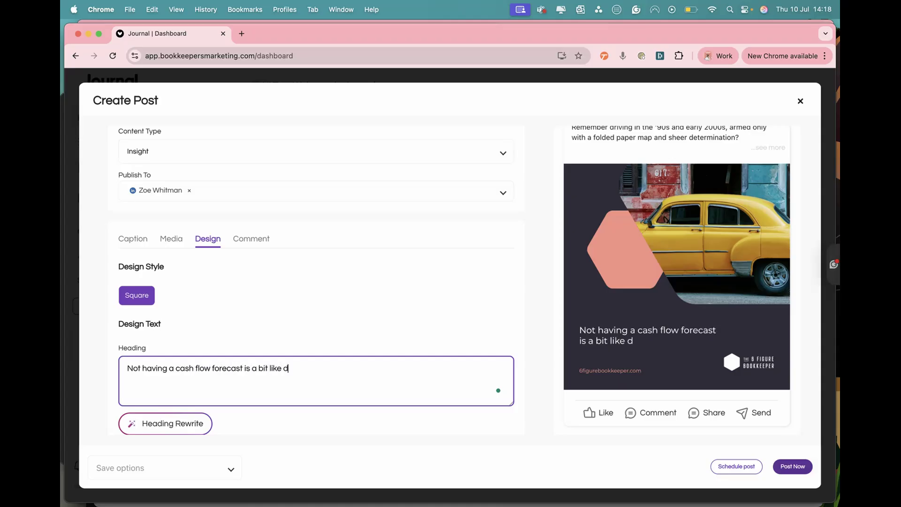
pyautogui.write('riving without a sa')
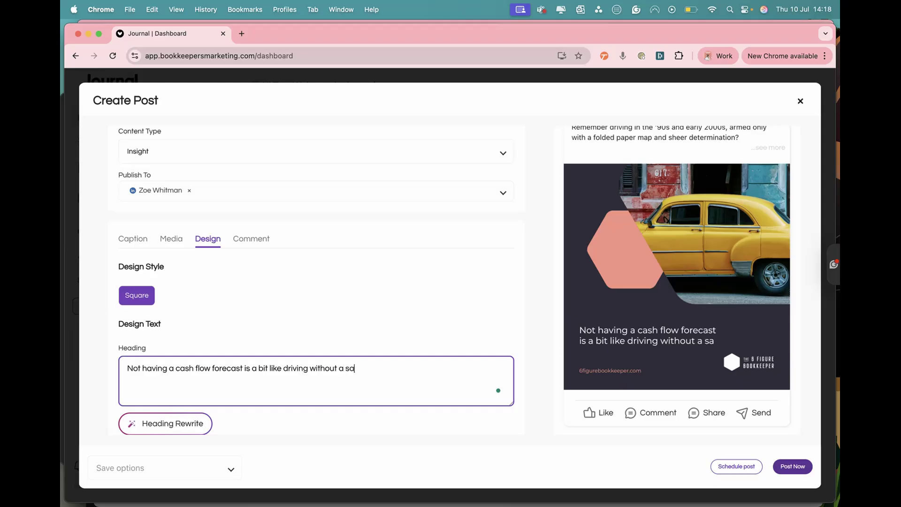
pyautogui.write('t nav')
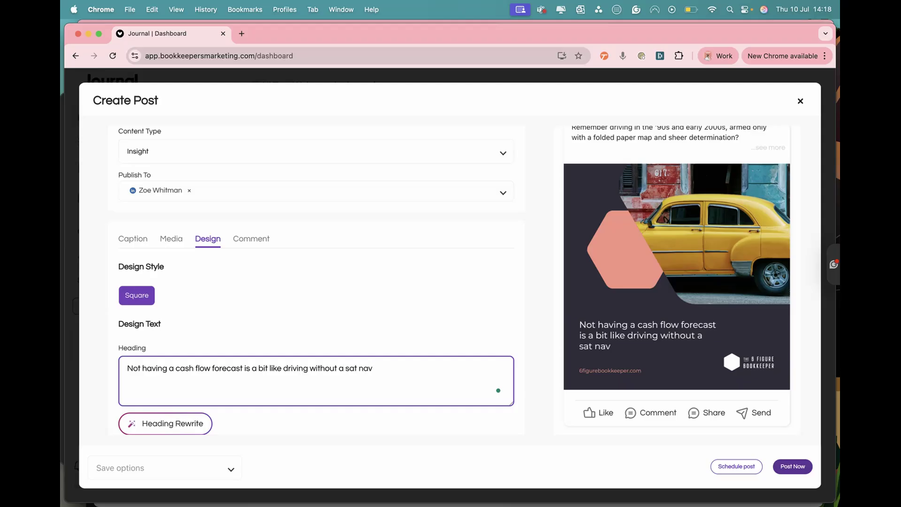
pyautogui.write(", here's why.")
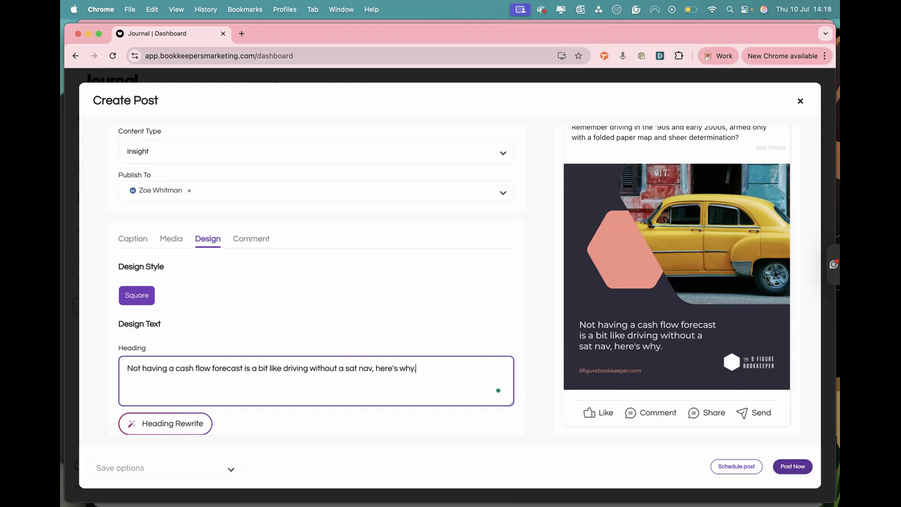
pyautogui.click(227, 328)
# - Rewrite the design heading with AI and check the new wording in the LinkedIn preview
pyautogui.scroll(-3, 227, 325)
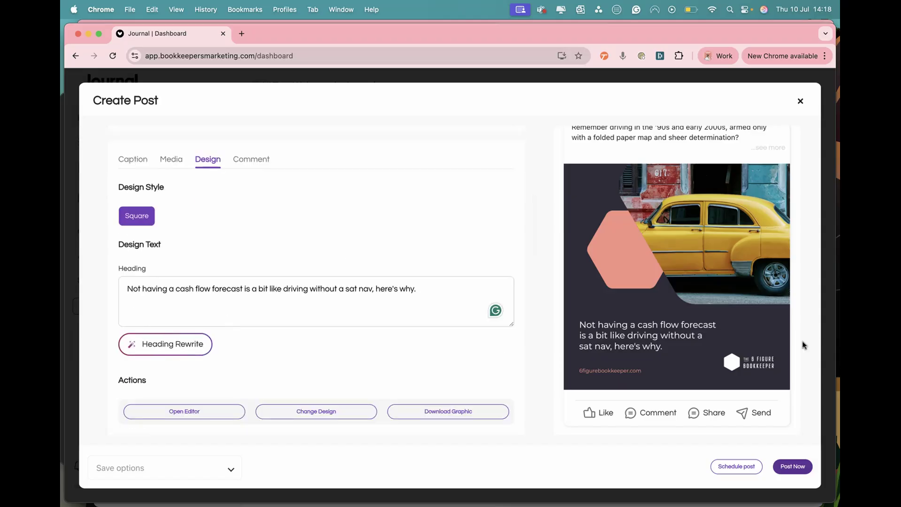
pyautogui.click(165, 355)
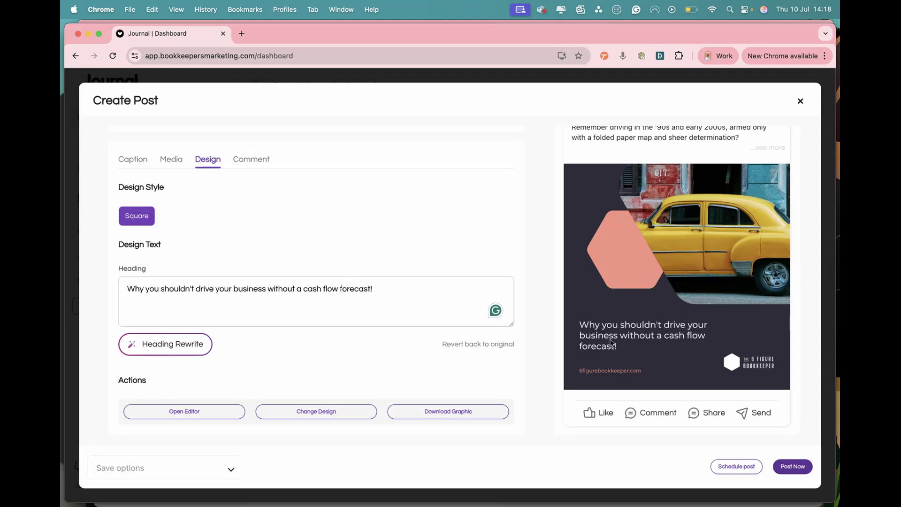
pyautogui.scroll(5, 647, 359)
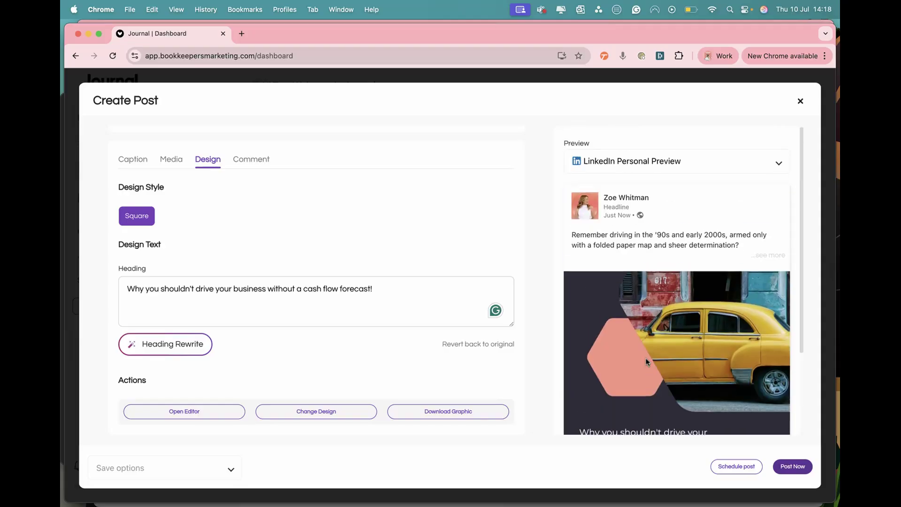
pyautogui.scroll(2, 405, 278)
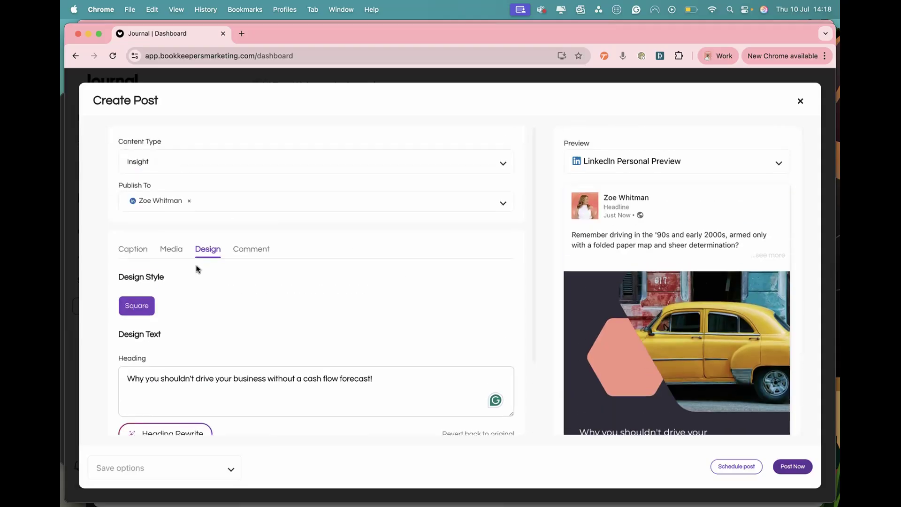
# - Check the post's scheduling options without scheduling it, and save the post as a draft and close it
pyautogui.scroll(-2, 362, 298)
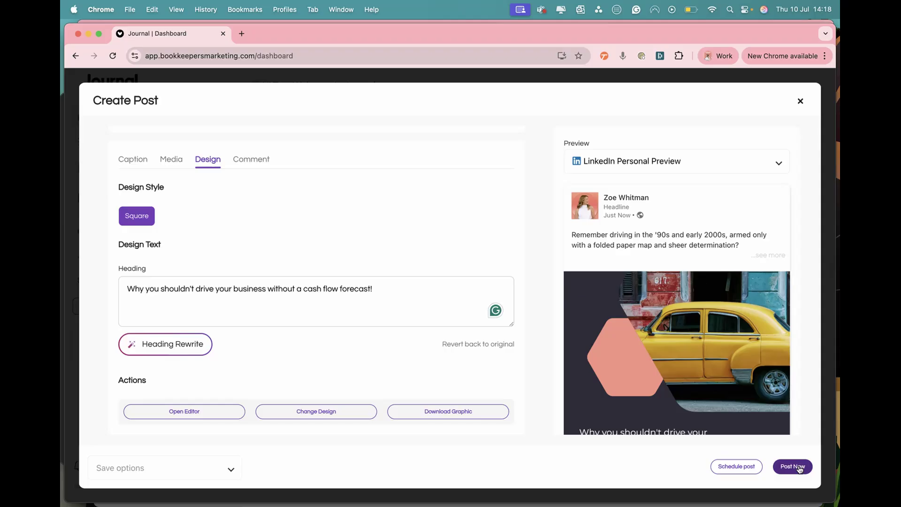
pyautogui.click(746, 468)
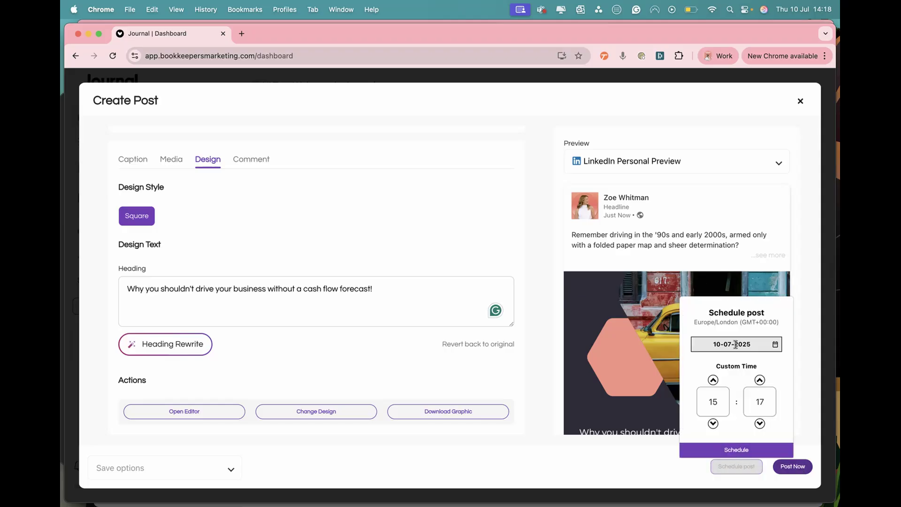
pyautogui.click(672, 454)
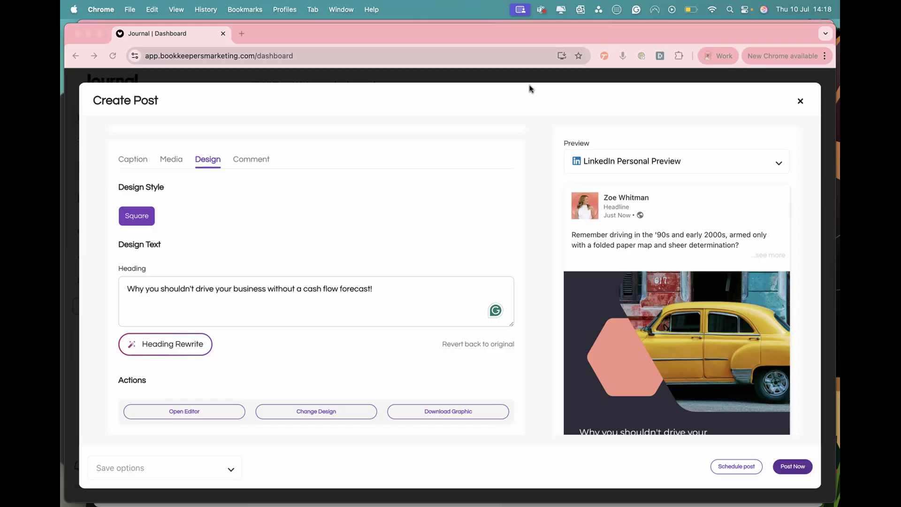
pyautogui.click(232, 472)
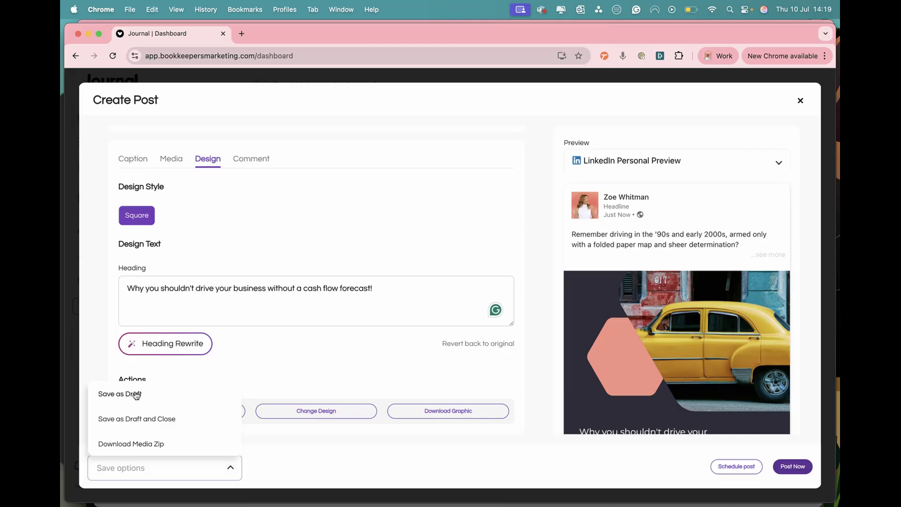
pyautogui.click(147, 418)
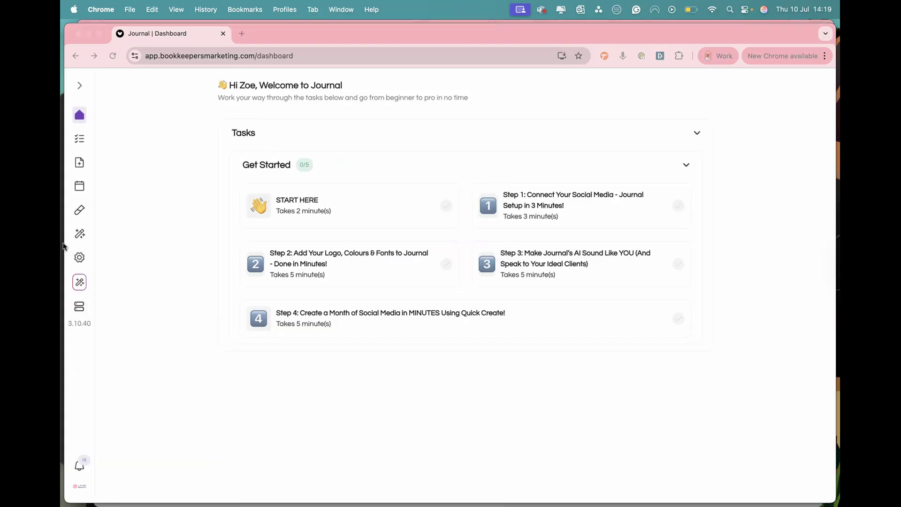
# - Go to the saved drafts in the Content Lab
pyautogui.click(82, 215)
pyautogui.click(82, 214)
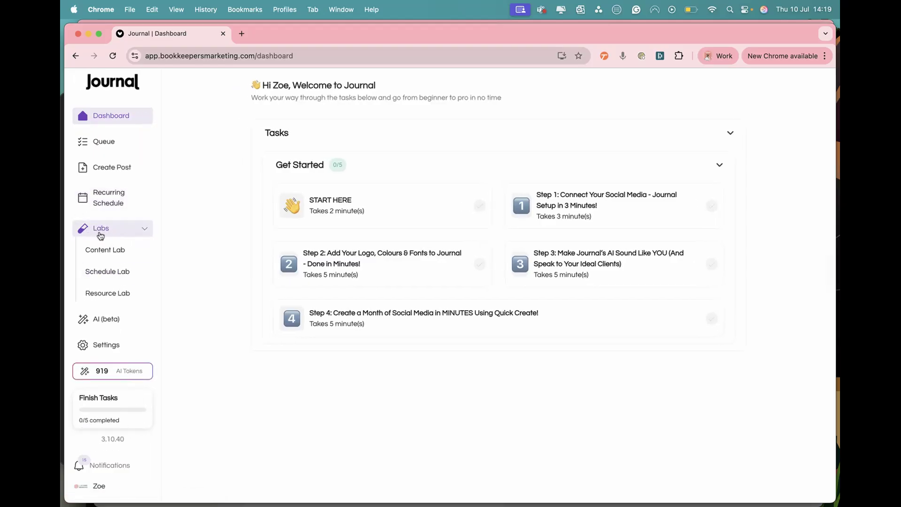
pyautogui.click(100, 234)
pyautogui.click(99, 234)
pyautogui.click(105, 250)
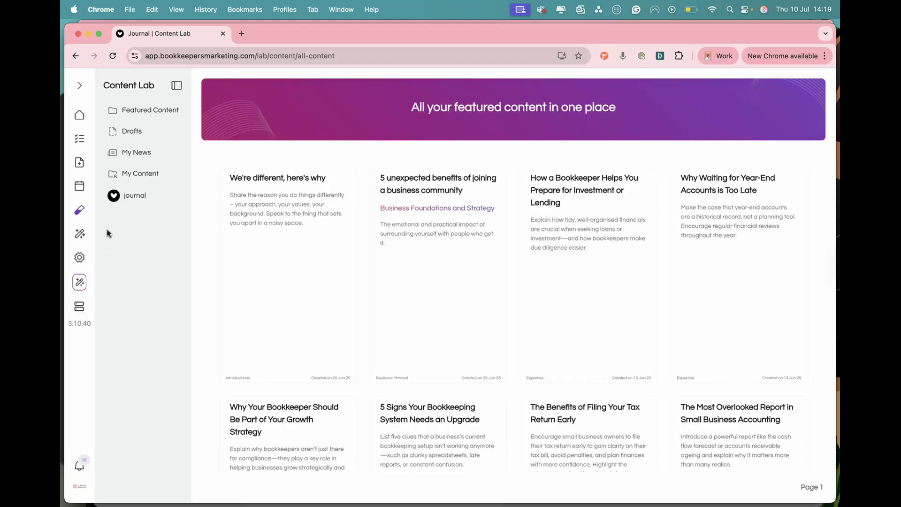
pyautogui.click(129, 134)
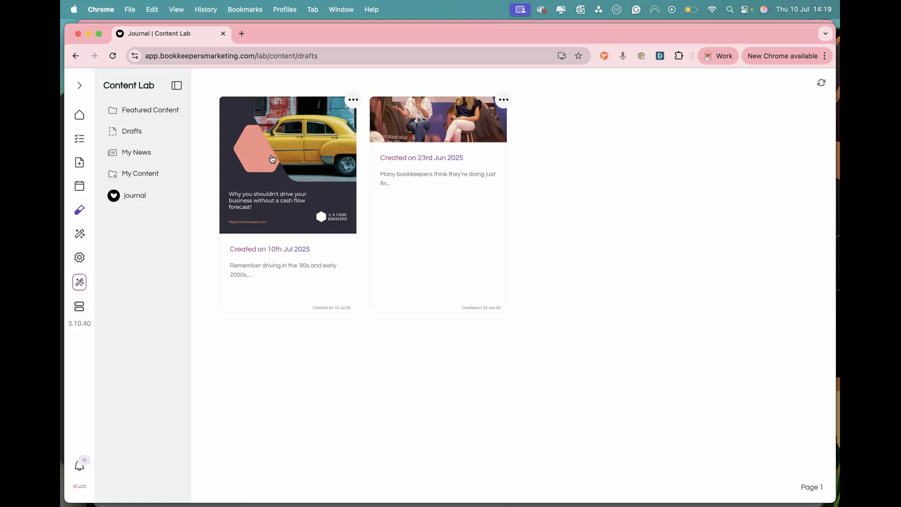
# - Open the draft with the yellow car design and review its full caption and post settings
pyautogui.click(273, 159)
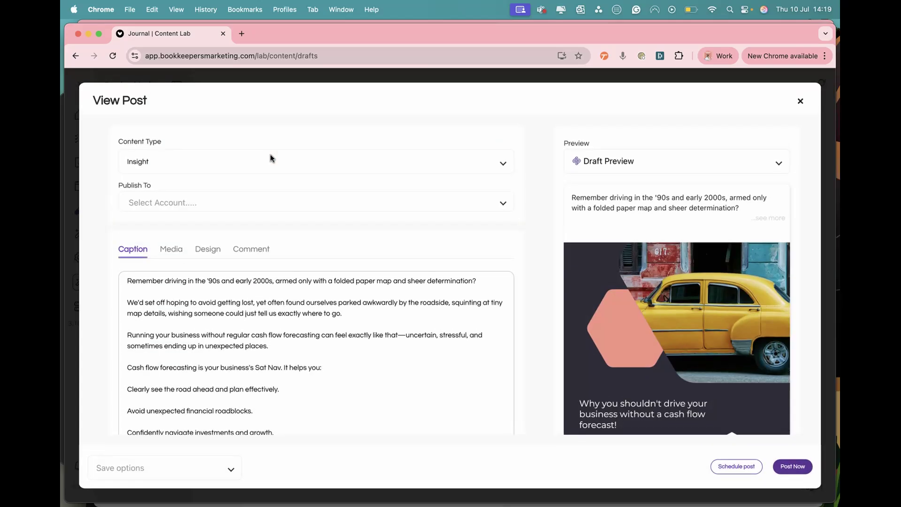
pyautogui.scroll(-3, 218, 399)
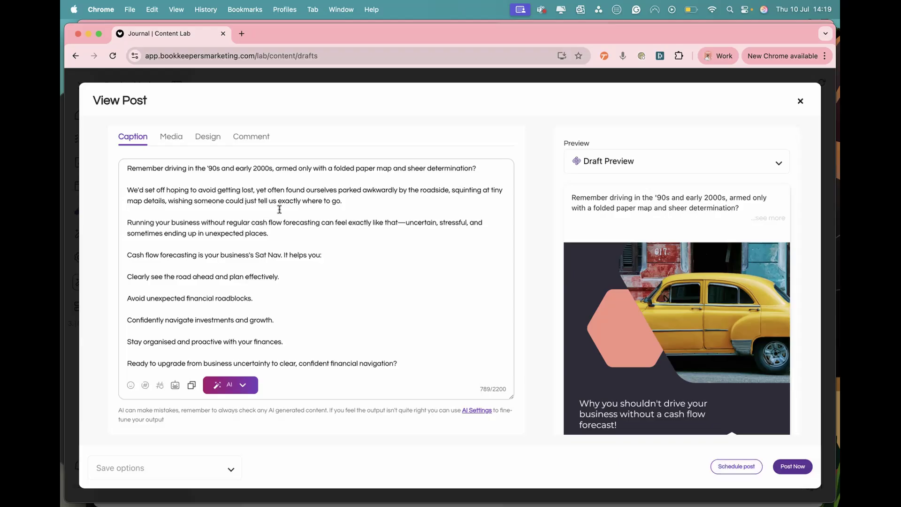
pyautogui.scroll(3, 280, 209)
pyautogui.scroll(-3, 280, 209)
pyautogui.scroll(3, 358, 284)
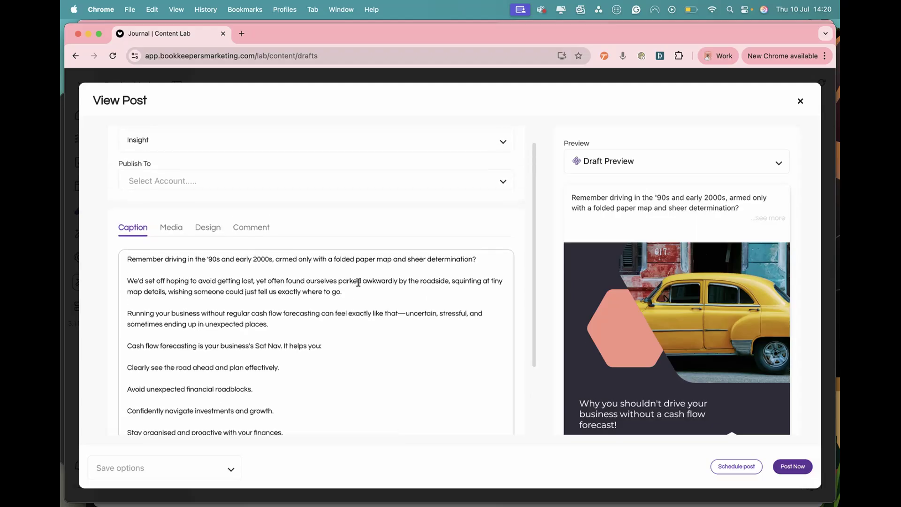
pyautogui.scroll(1, 359, 282)
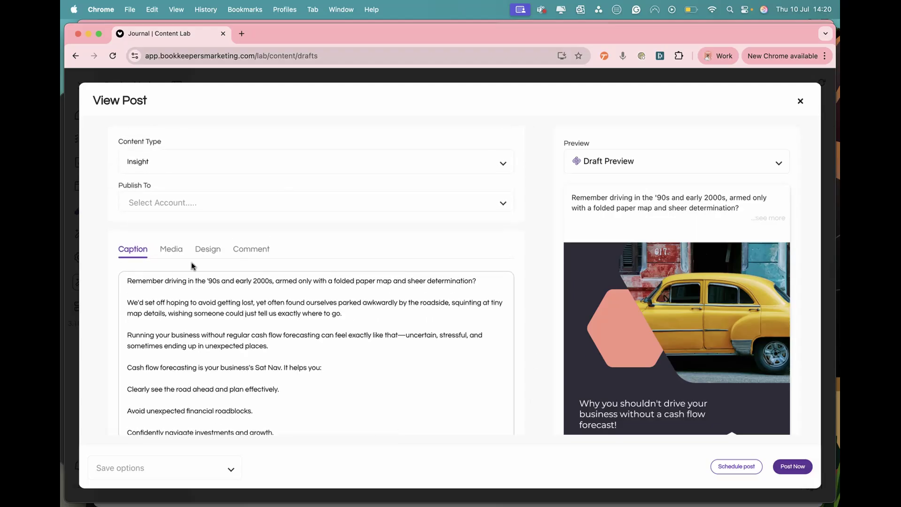
# - Try the Misc content type on the draft to compare its design, and close the post without saving
pyautogui.click(177, 171)
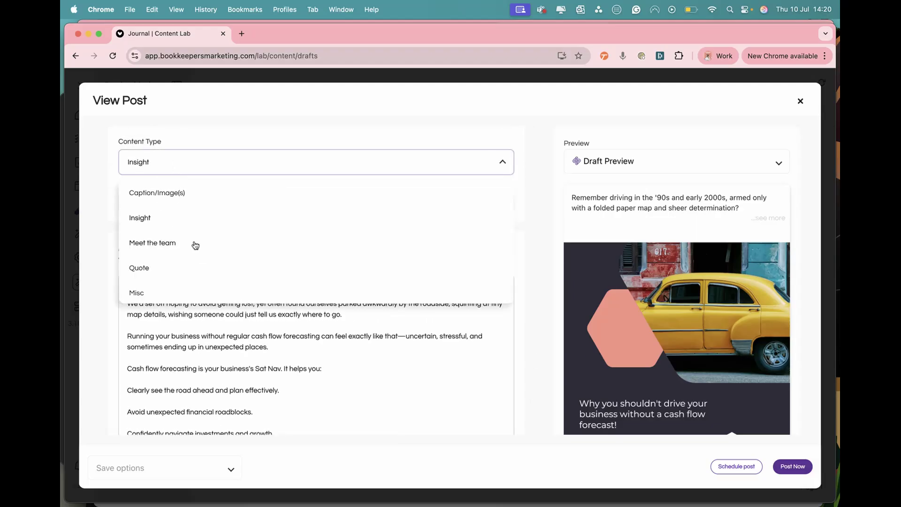
pyautogui.click(153, 287)
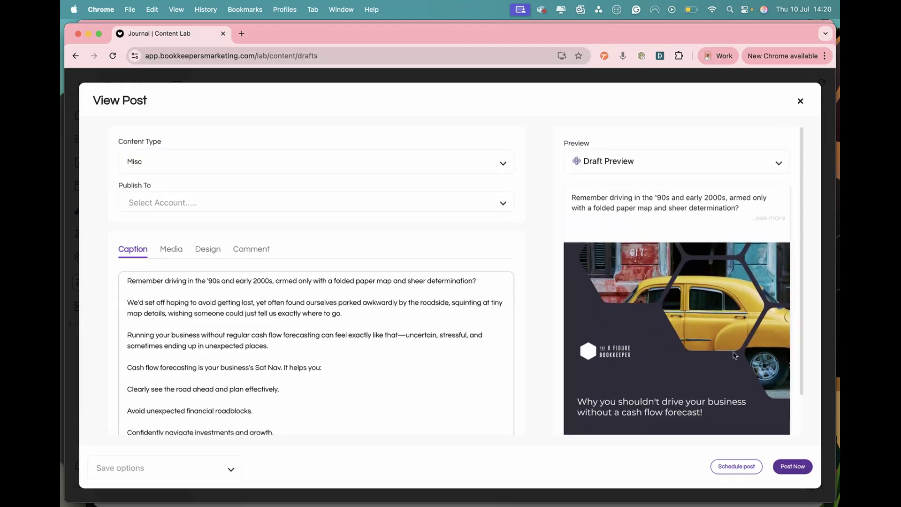
pyautogui.click(801, 103)
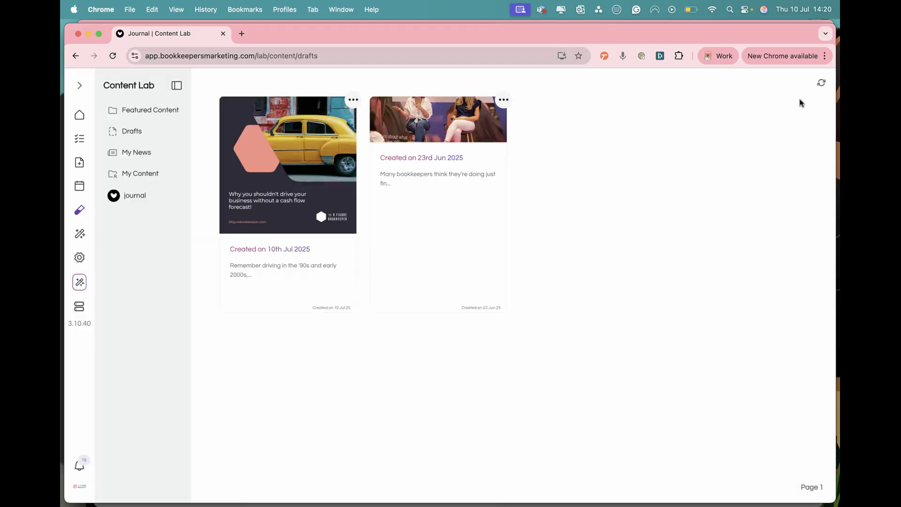